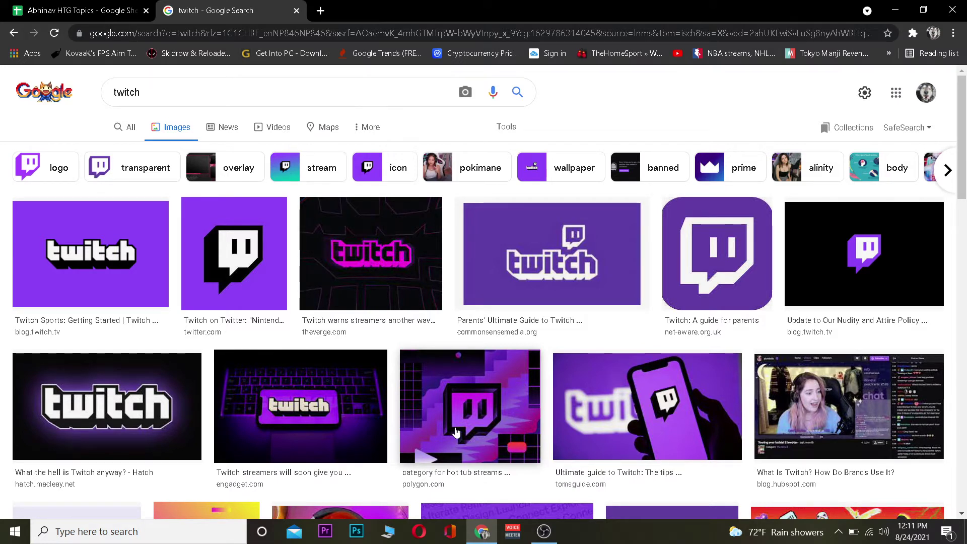
Step: Open a new blank tab beside the Google Images results for 'twitch'
{"action": "left_click", "coordinate": [320, 9]}
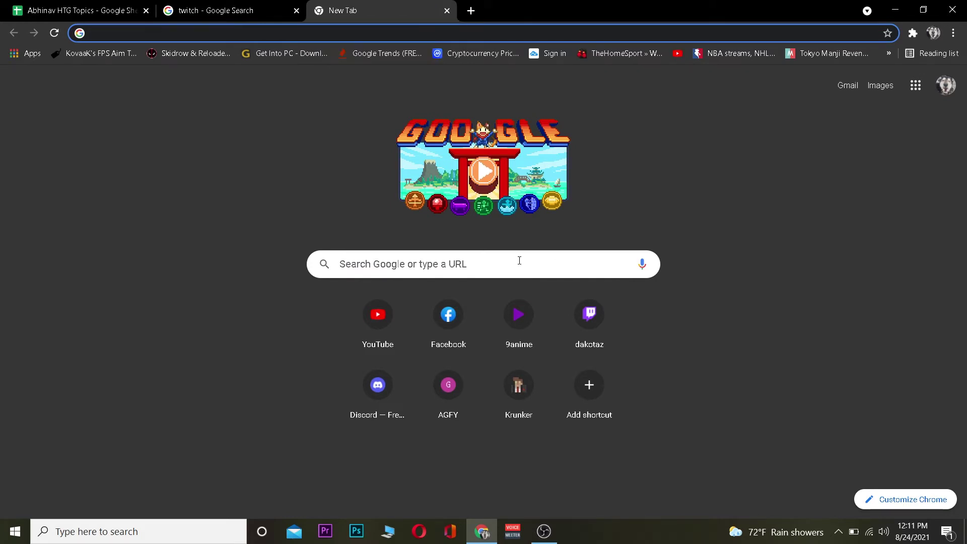
{"action": "type", "text": "twitch.tv"}
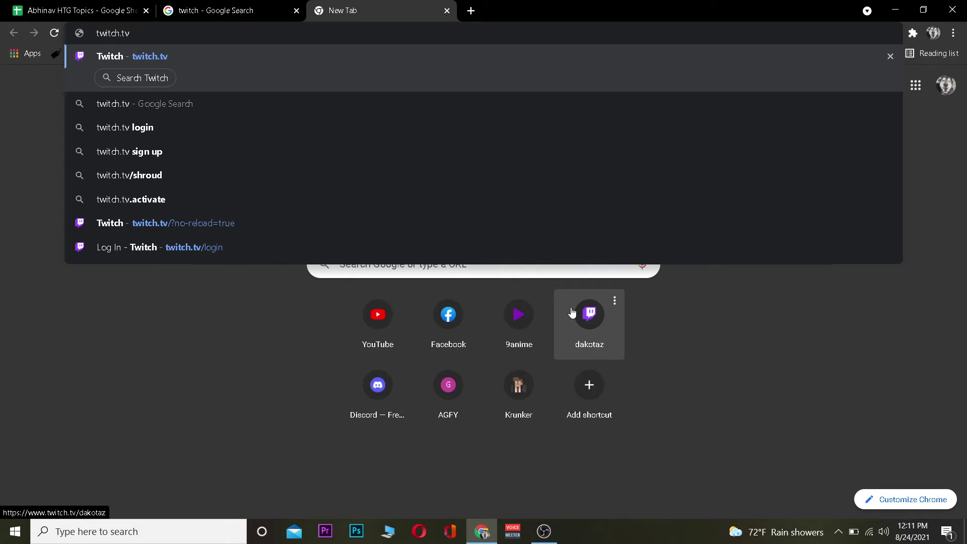
Step: Load the twitch.tv homepage from the address bar
{"action": "key", "text": "Return"}
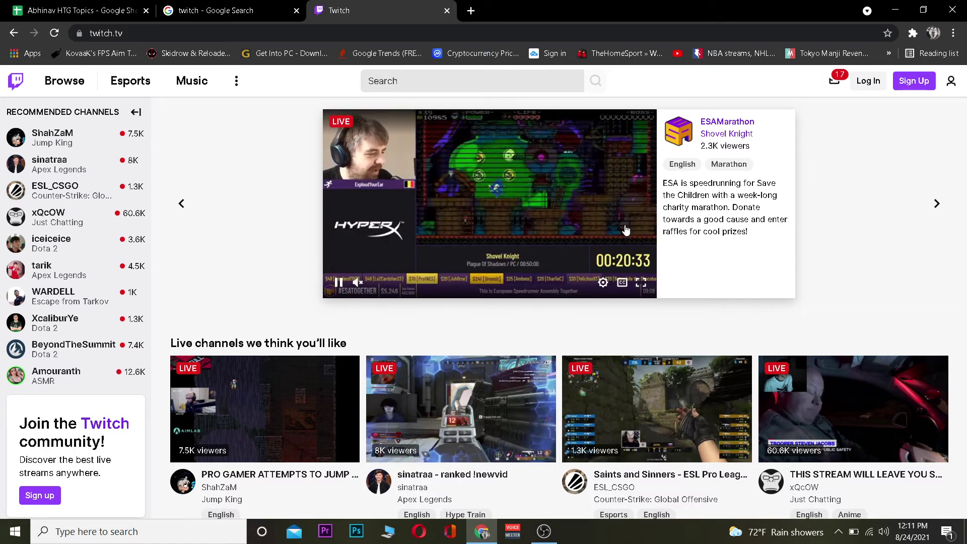
Step: Open the Log in to Twitch dialog from the top-right Log In button
{"action": "left_click", "coordinate": [867, 80]}
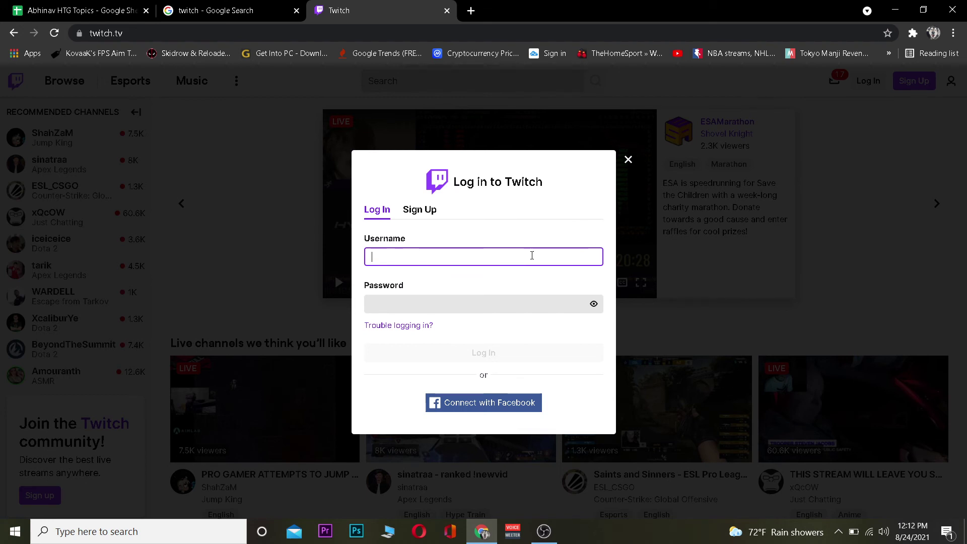
{"action": "left_click", "coordinate": [419, 210]}
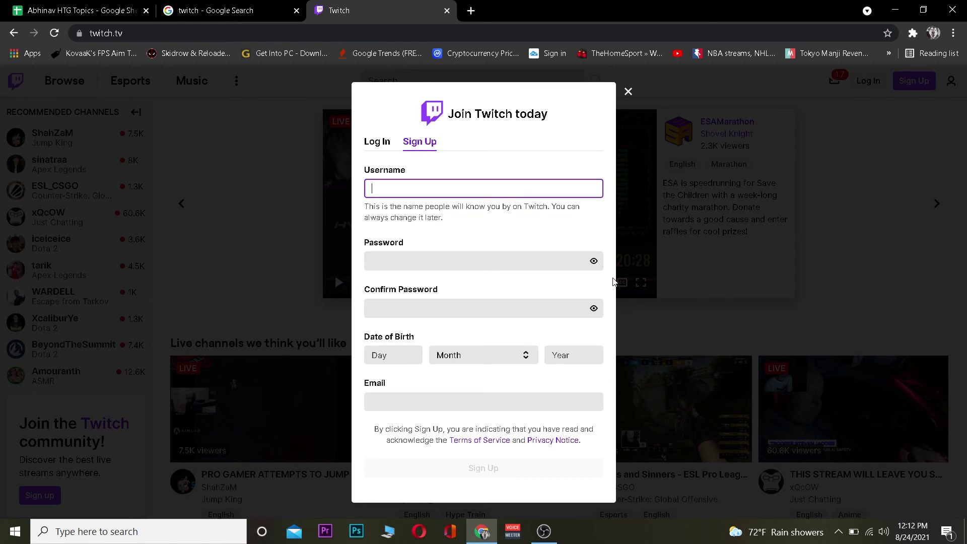
{"action": "left_click", "coordinate": [376, 141]}
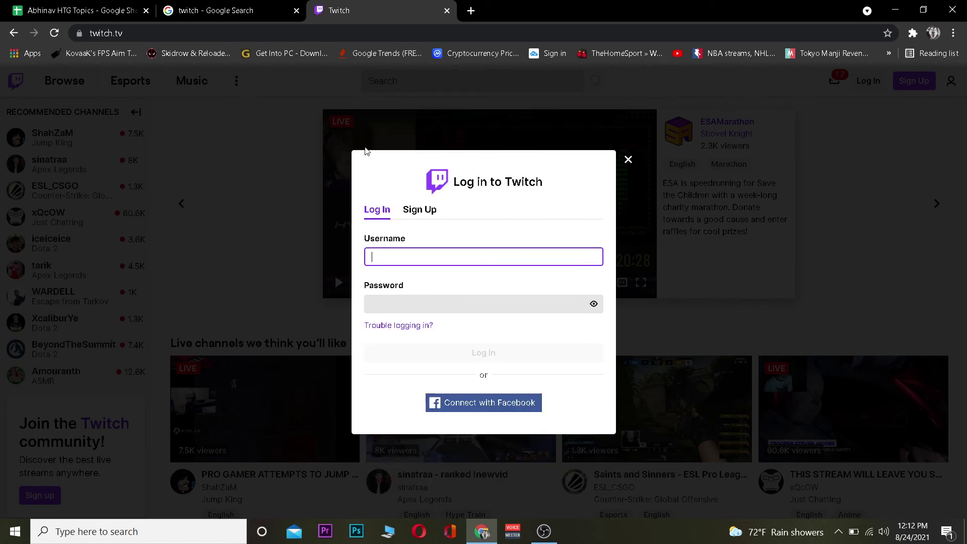